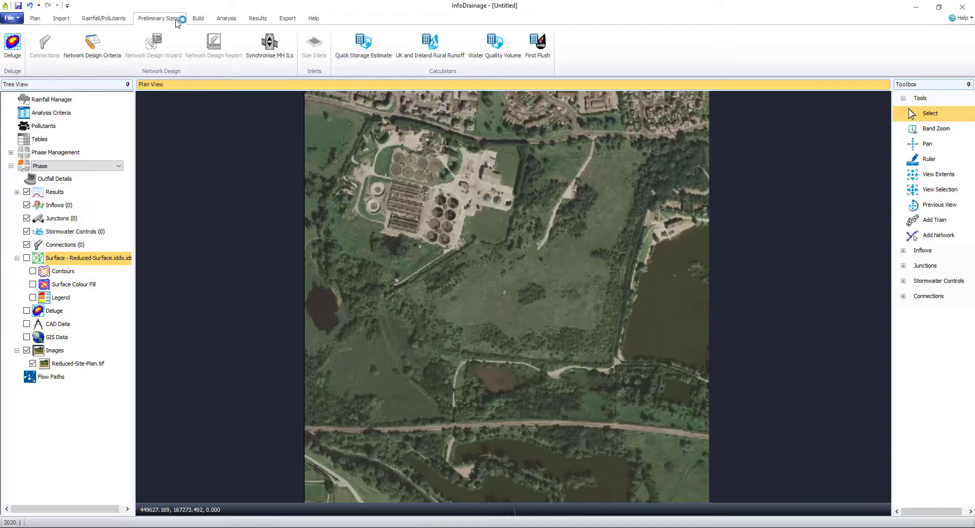
# Step: Run a Deluge flood analysis with a 2 m grid size and Analysis Time enabled
pyautogui.click(13, 45)
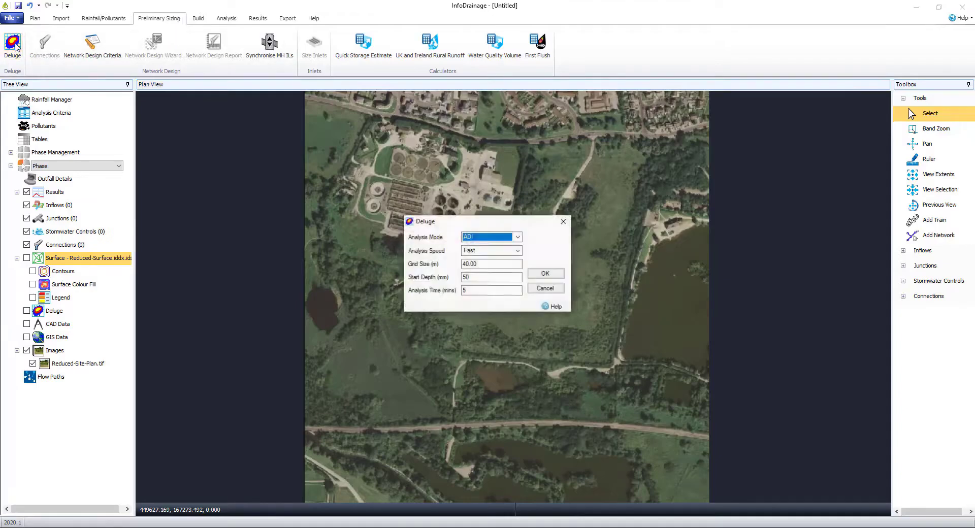
pyautogui.doubleClick(502, 264)
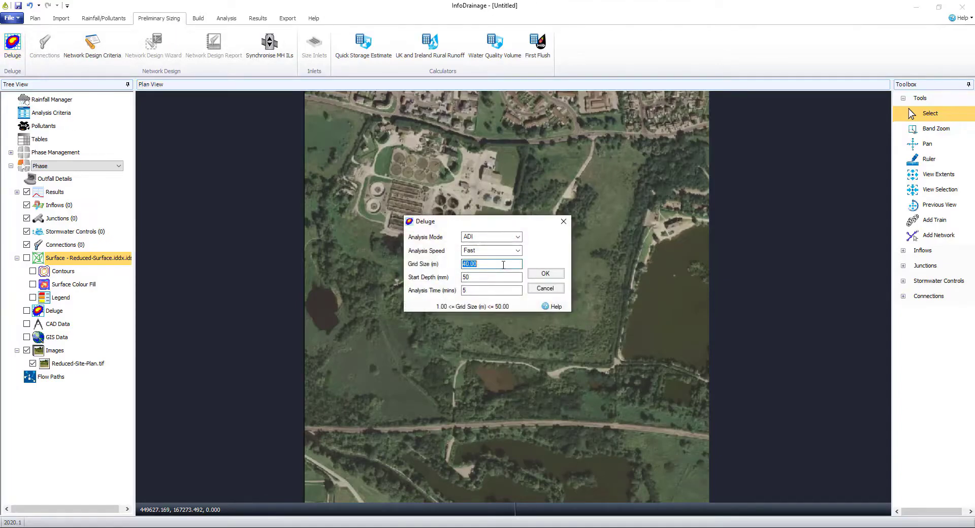
pyautogui.write('2')
pyautogui.doubleClick(500, 290)
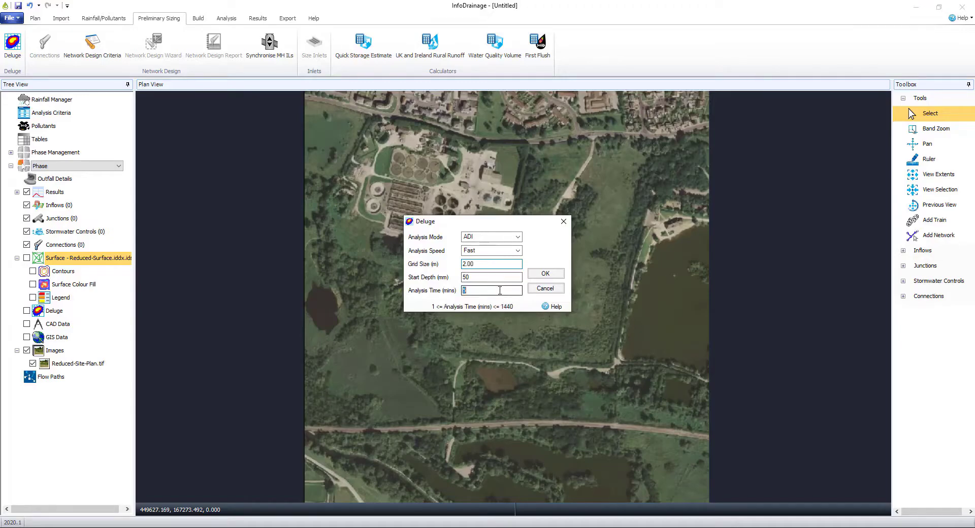
pyautogui.click(556, 276)
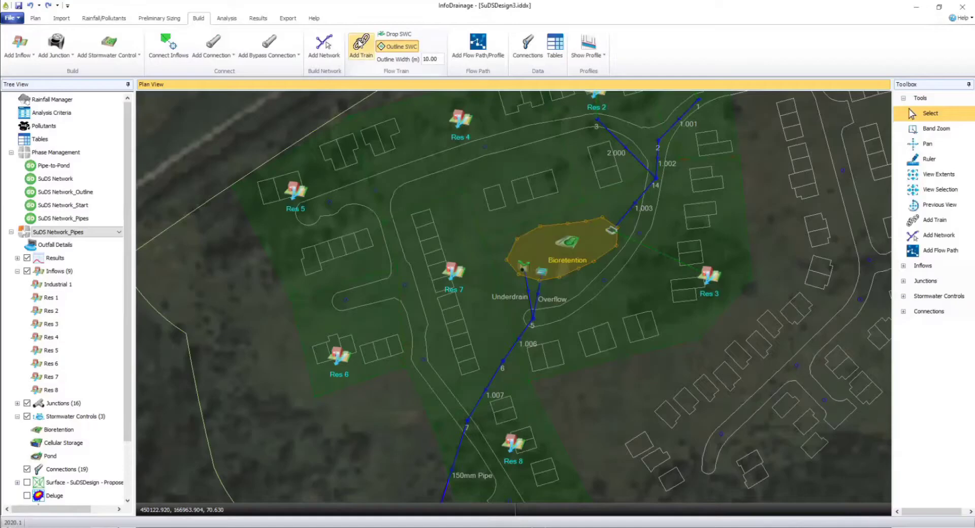
# Step: Lay out a new branch of three manholes, joining the existing pipe as an inlet
pyautogui.click(334, 56)
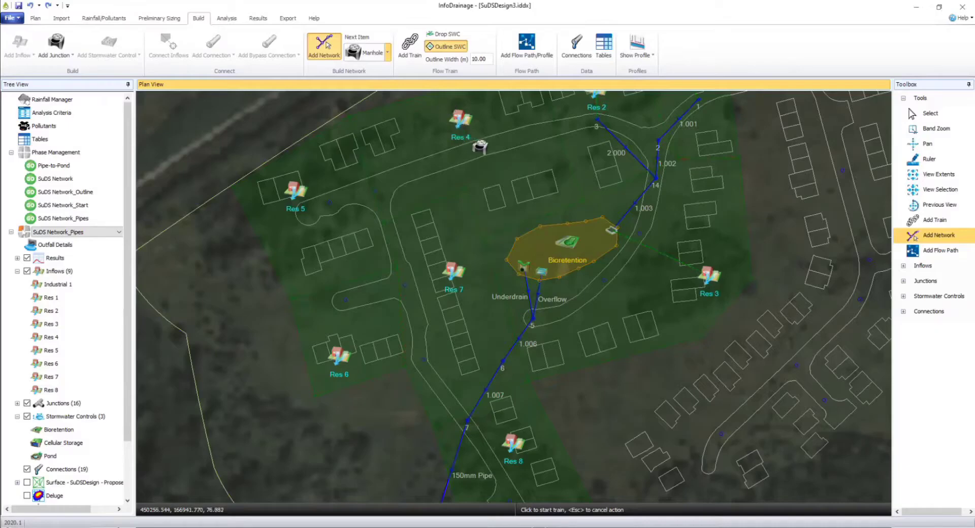
pyautogui.click(485, 147)
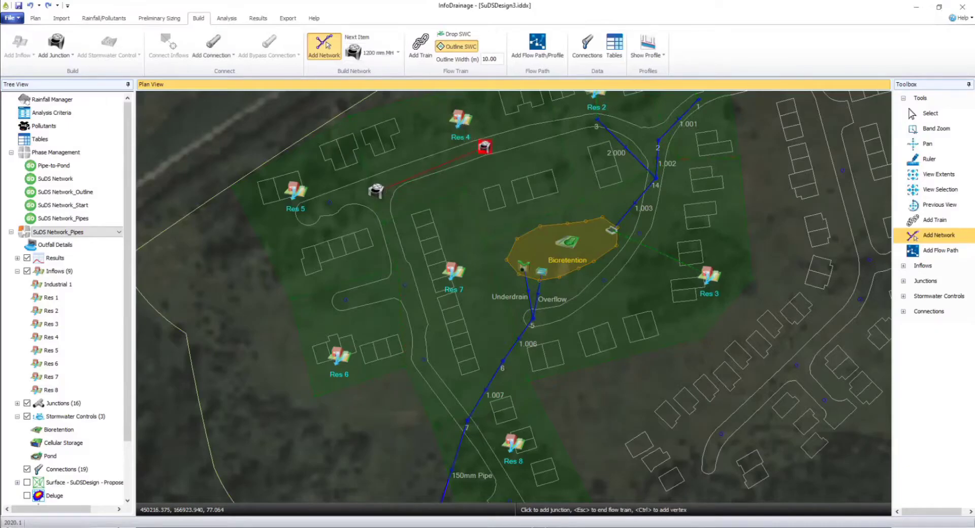
pyautogui.click(374, 191)
pyautogui.click(423, 359)
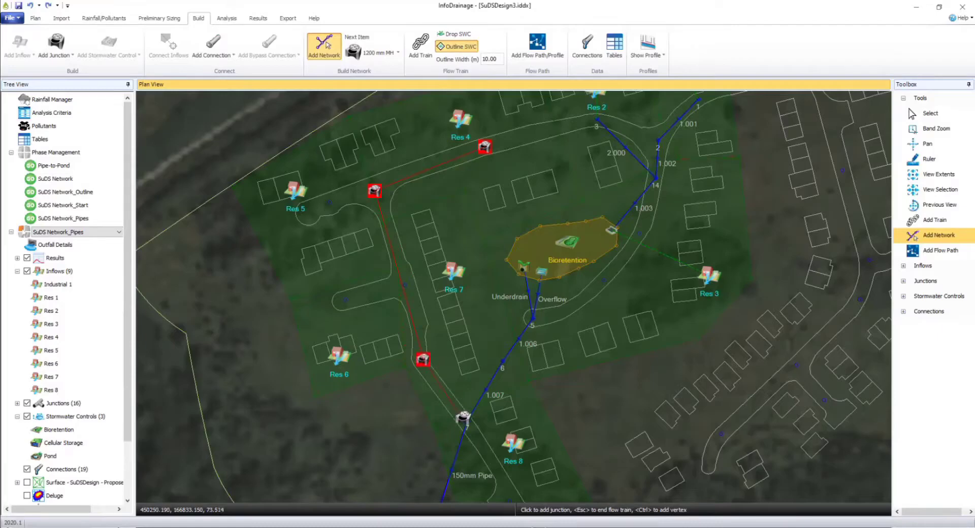
pyautogui.click(466, 421)
pyautogui.click(468, 472)
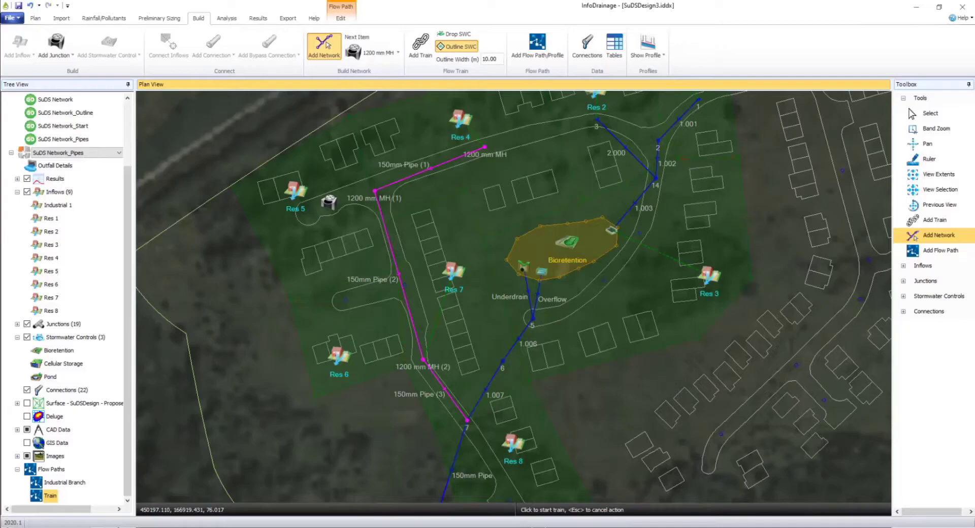
# Step: Add two short spurs, from the MH (1) junction and onto the new pipe, then select MH (4)
pyautogui.click(374, 191)
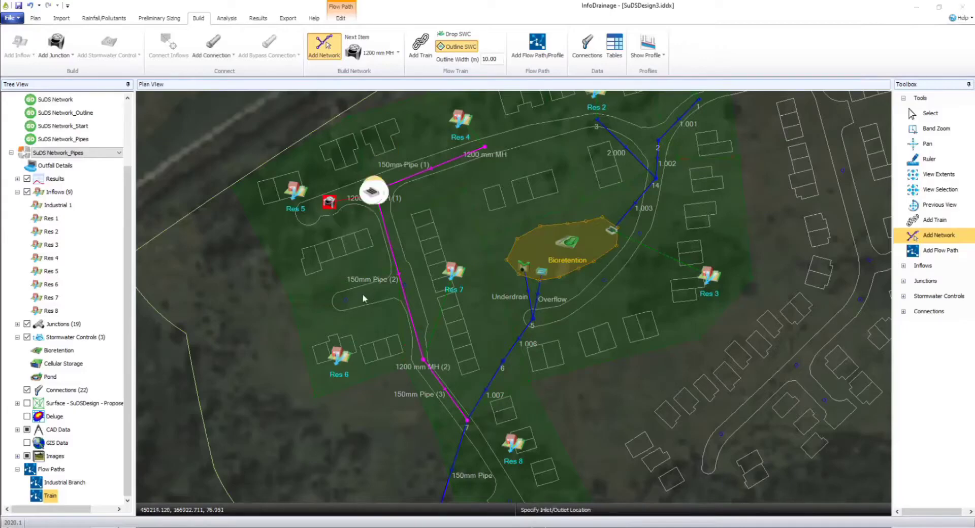
pyautogui.click(364, 301)
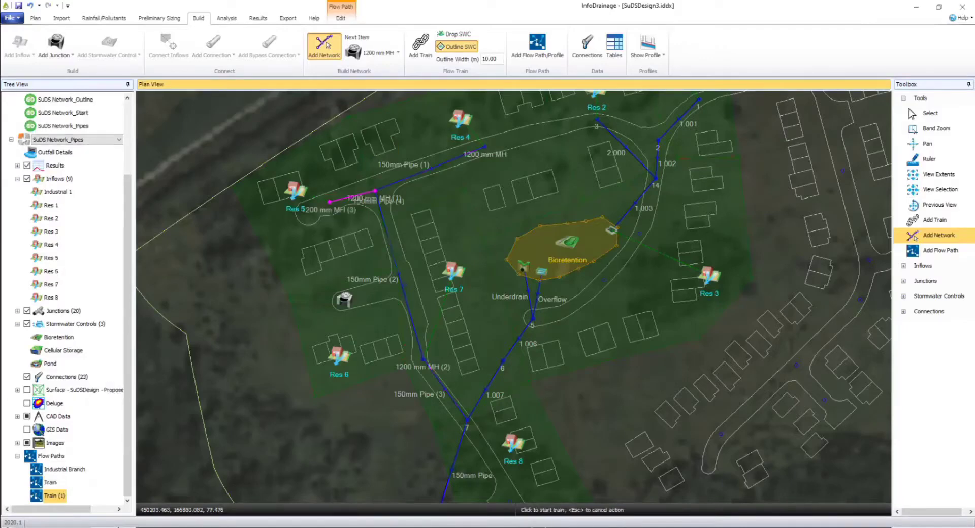
pyautogui.click(344, 300)
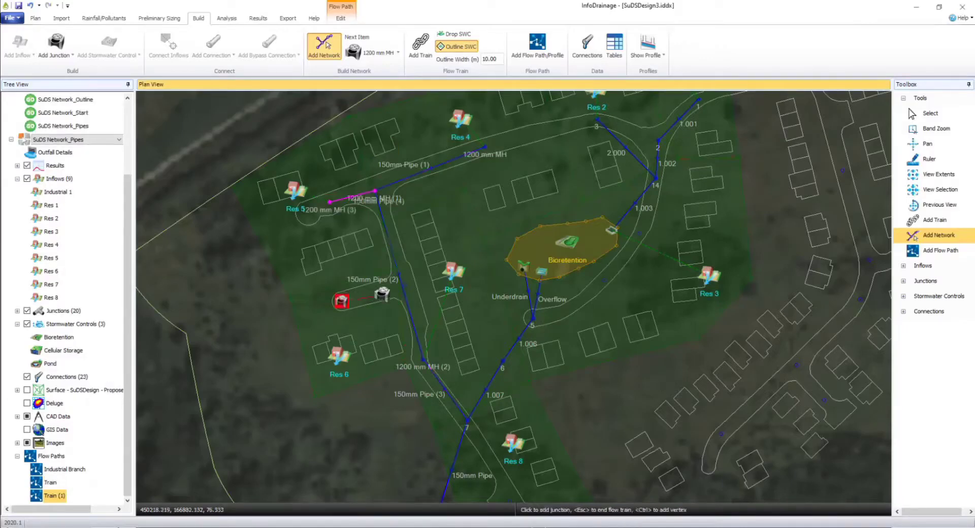
pyautogui.click(401, 285)
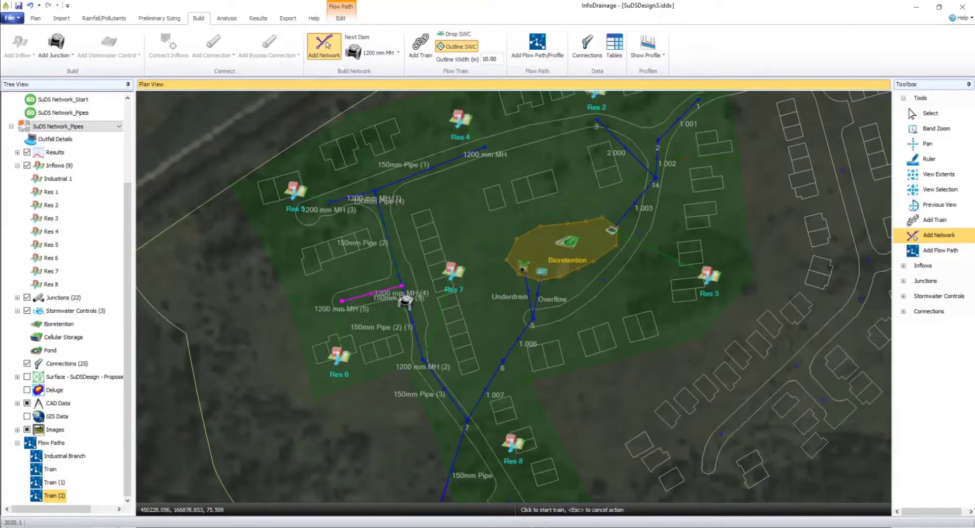
pyautogui.press('Escape')
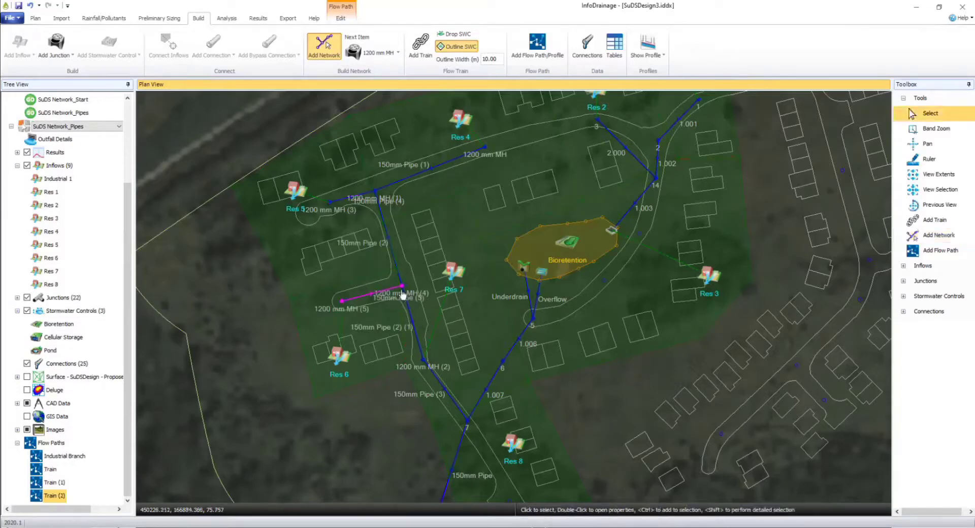
pyautogui.scroll(3, 402, 298)
pyautogui.scroll(3, 403, 299)
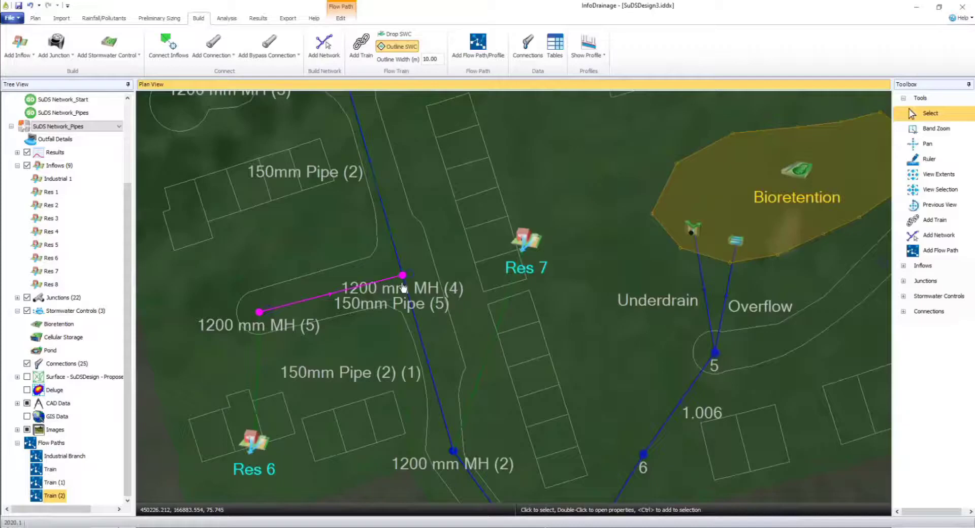
pyautogui.click(403, 273)
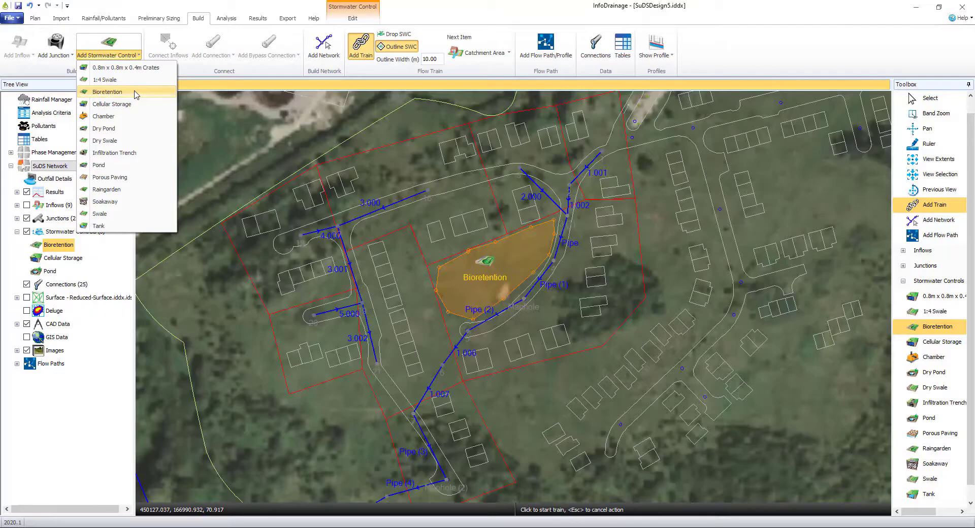
# Step: Draw two linked 1:4 Swales as a flow train south of the bioretention area
pyautogui.click(109, 80)
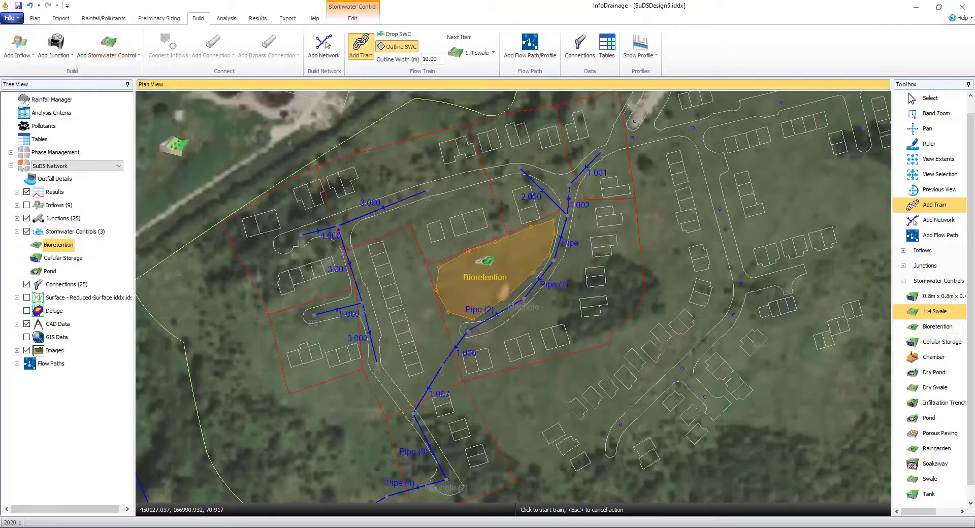
pyautogui.click(334, 392)
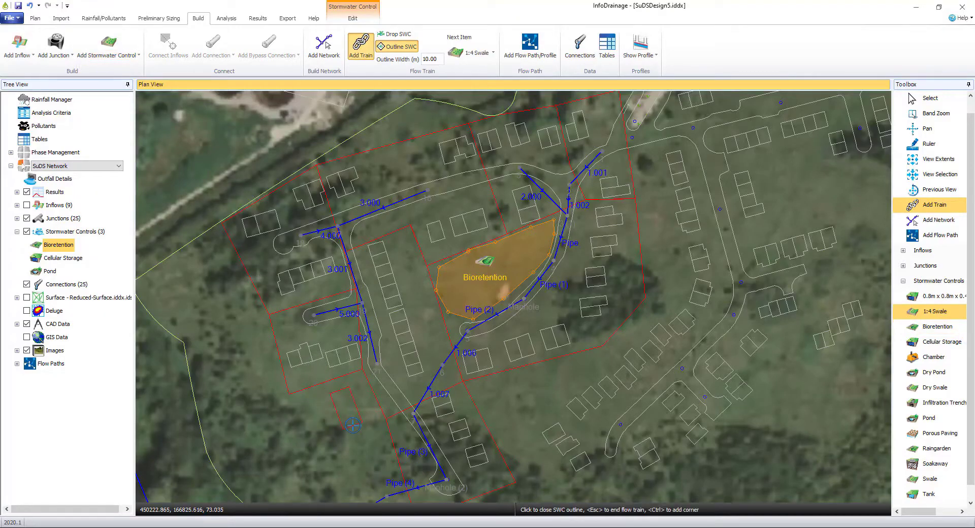
pyautogui.click(353, 428)
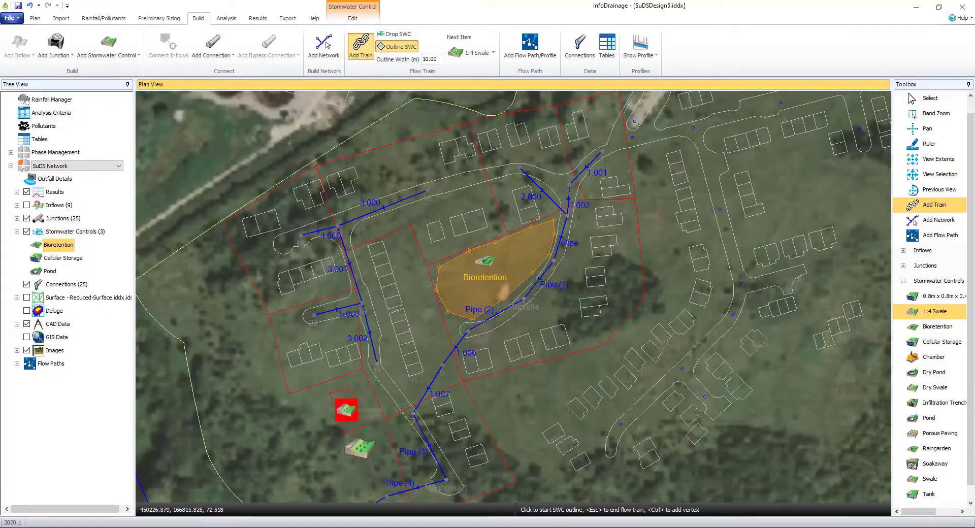
pyautogui.click(350, 443)
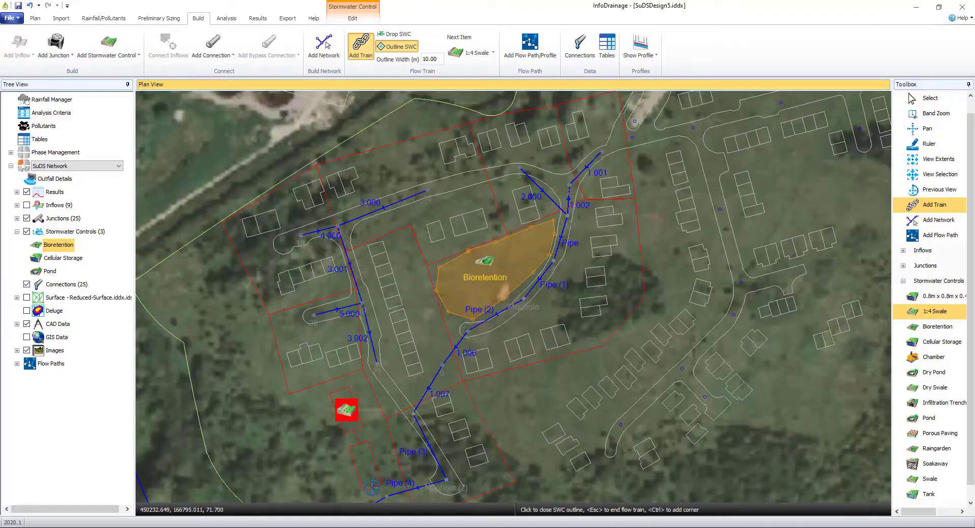
pyautogui.click(371, 487)
pyautogui.press('Escape')
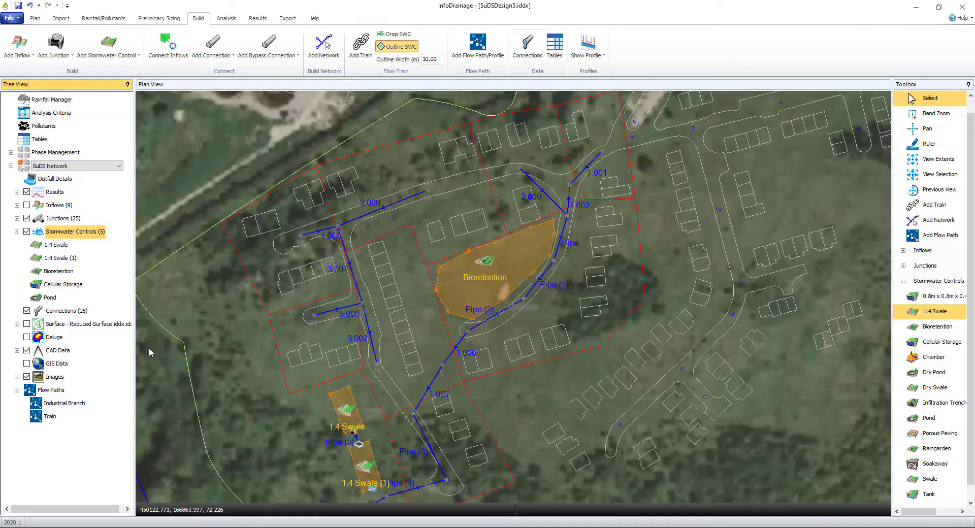
# Step: Refresh the site plan CAD file
pyautogui.click(17, 350)
pyautogui.rightClick(68, 366)
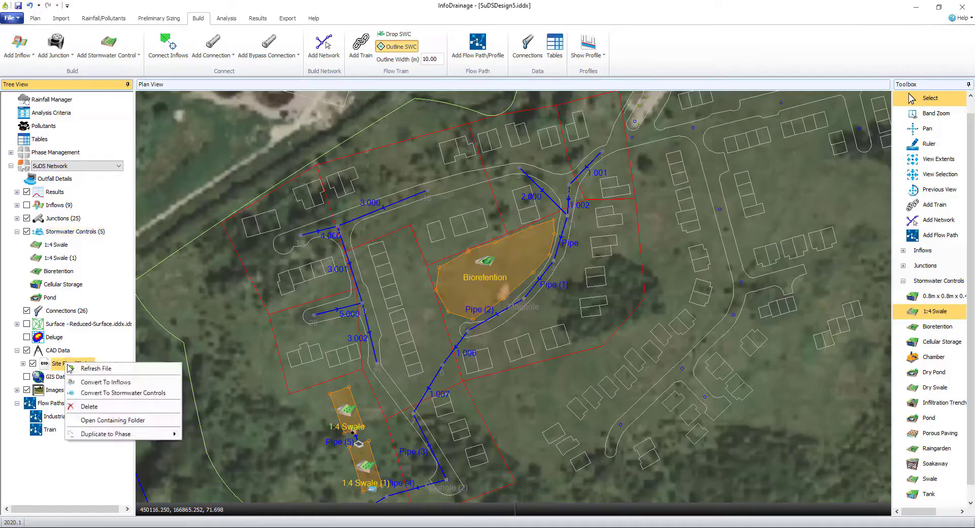
pyautogui.click(141, 369)
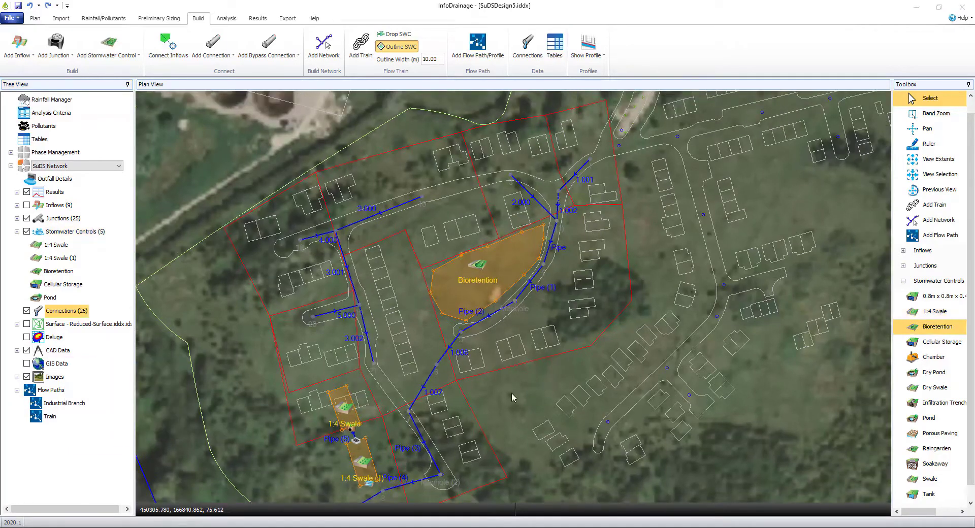
# Step: Move both 1:4 Swales east beside main pipe 1.007
pyautogui.click(344, 407)
pyautogui.keyDown('ctrl'); pyautogui.click(371, 463); pyautogui.keyUp('ctrl')
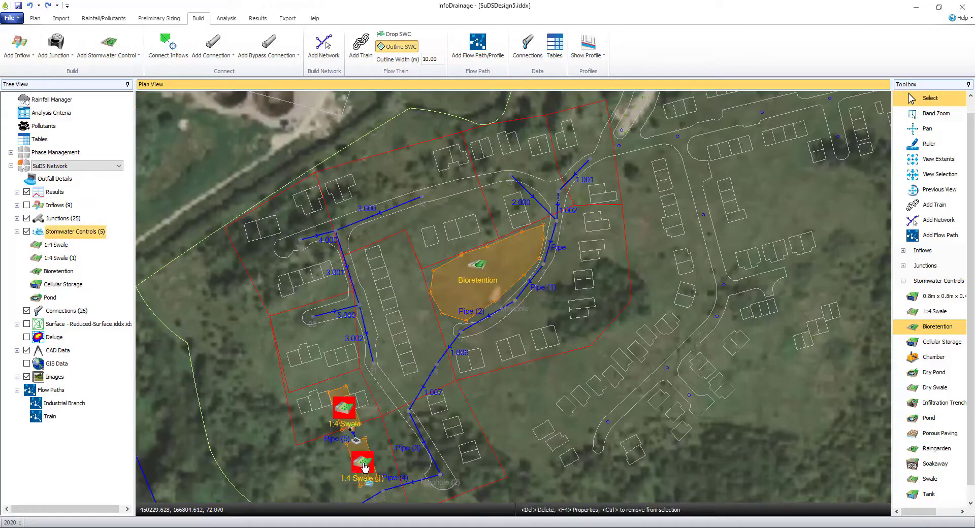
pyautogui.moveTo(370, 463); pyautogui.dragTo(511, 453)
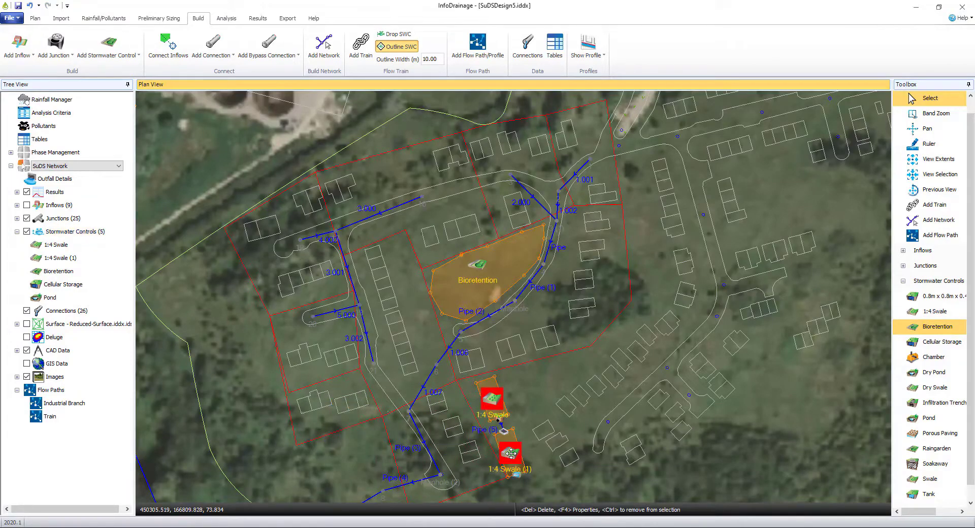
pyautogui.press('Escape')
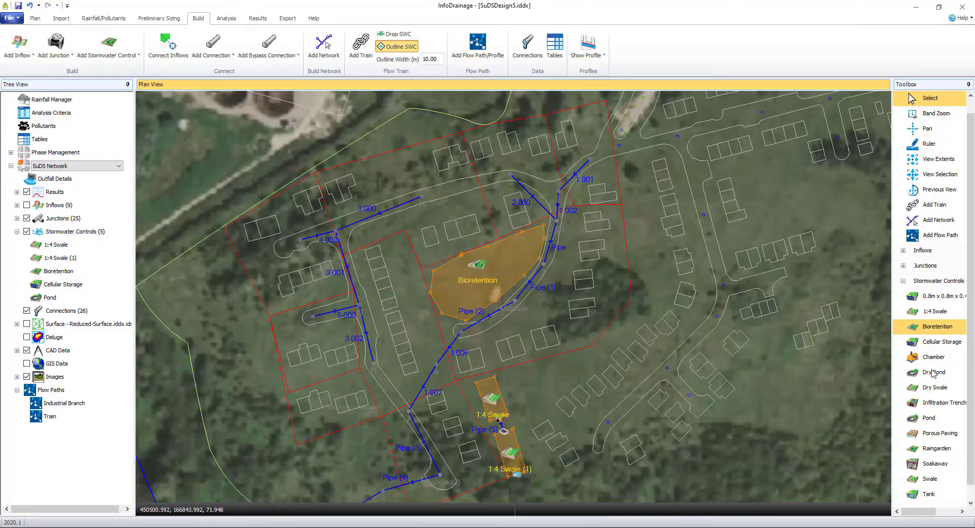
# Step: Draw a Pond (1) outline beside pipe 1.007, south-west of the swales
pyautogui.click(929, 417)
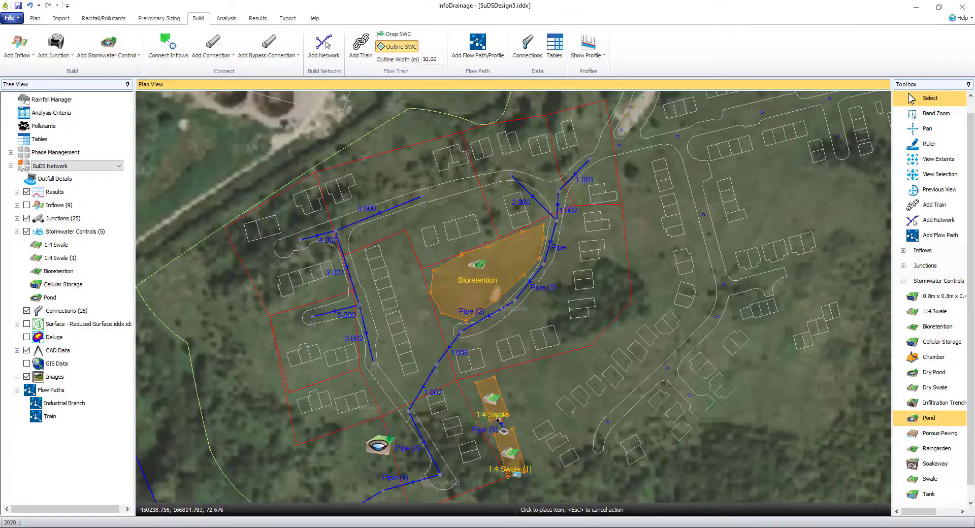
pyautogui.moveTo(377, 426)
pyautogui.mouseDown()
pyautogui.moveTo(362, 457)
pyautogui.moveTo(381, 474)
pyautogui.moveTo(420, 473)
pyautogui.moveTo(416, 447)
pyautogui.moveTo(381, 421)
pyautogui.mouseUp()
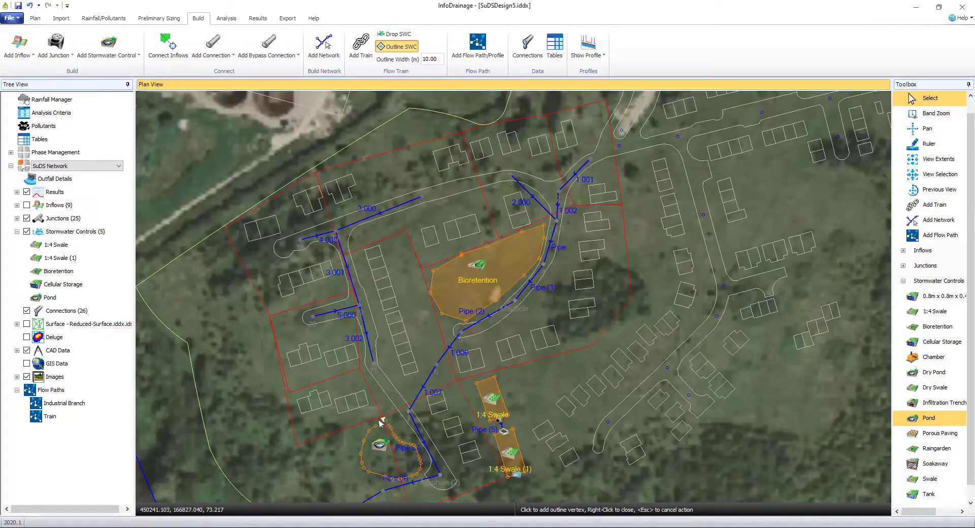
pyautogui.rightClick(381, 420)
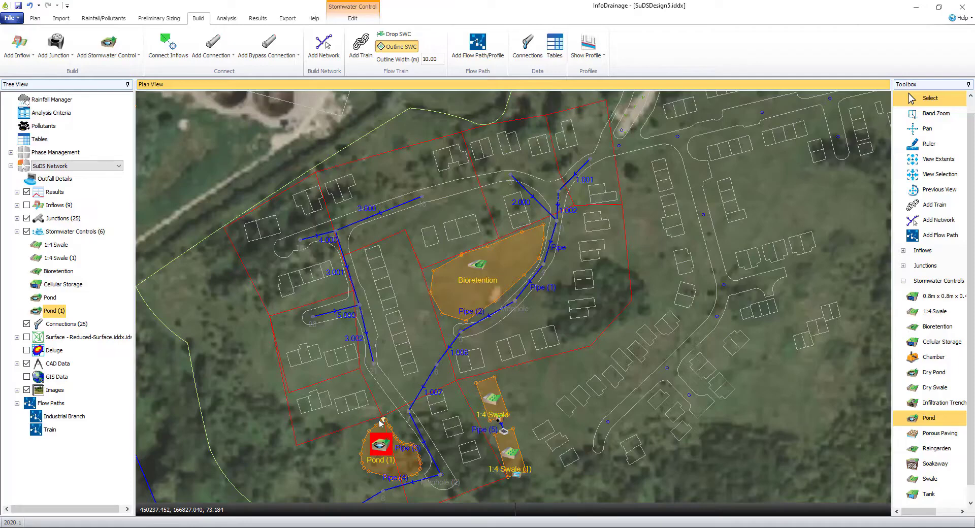
# Step: Pipe the junction into Pond (1) and connect Pond (1) to the inlet with Pipe (6)
pyautogui.rightClick(409, 414)
pyautogui.moveTo(487, 282)
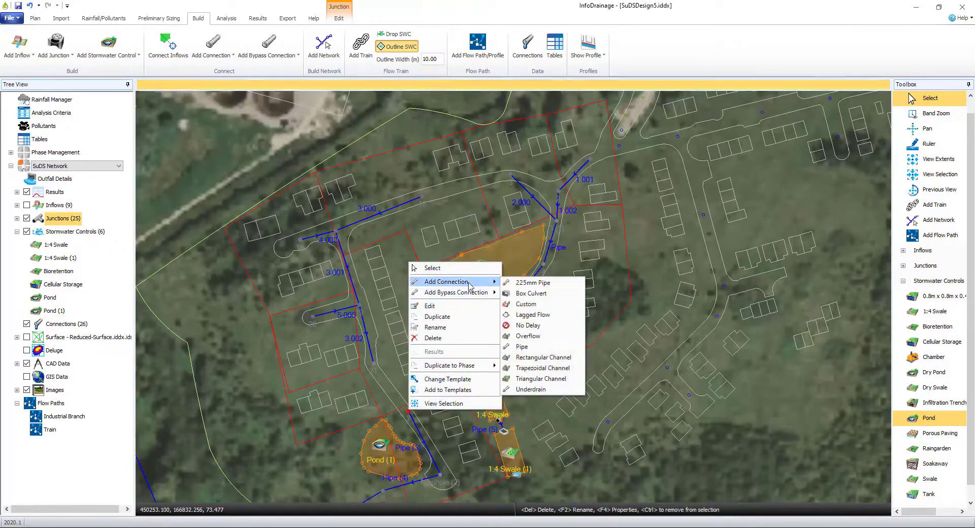
pyautogui.click(521, 346)
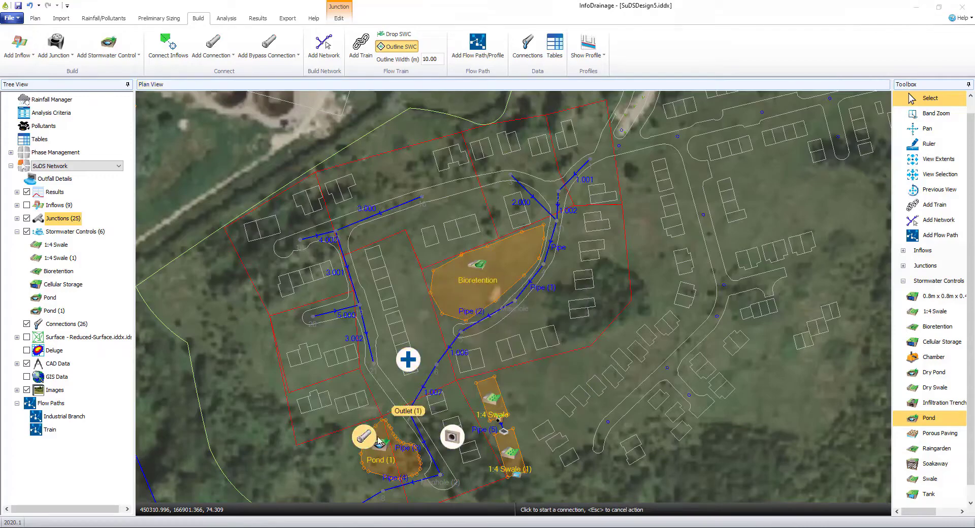
pyautogui.click(364, 438)
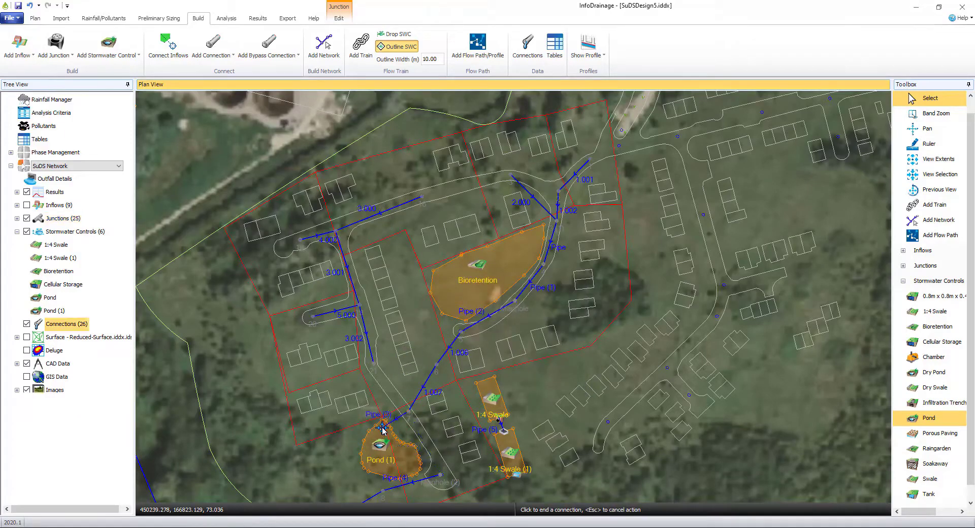
pyautogui.rightClick(384, 445)
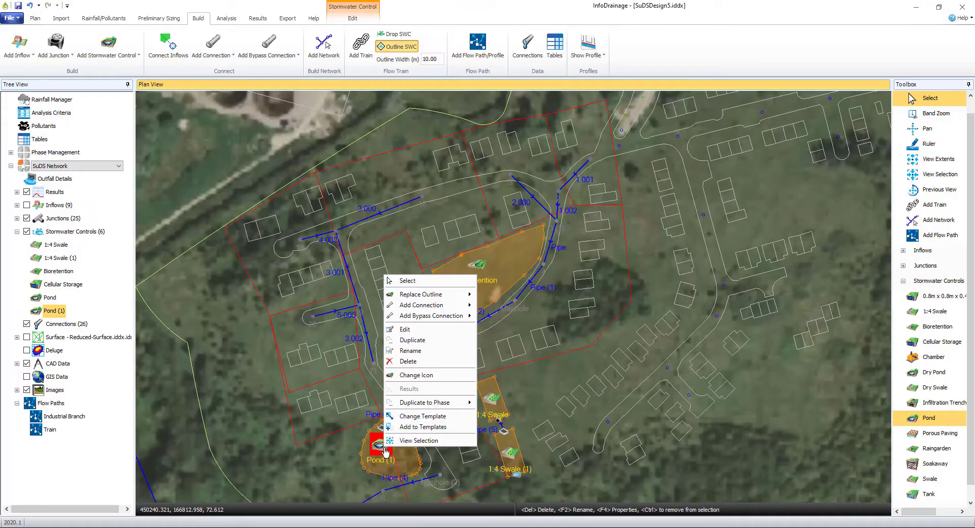
pyautogui.moveTo(456, 306)
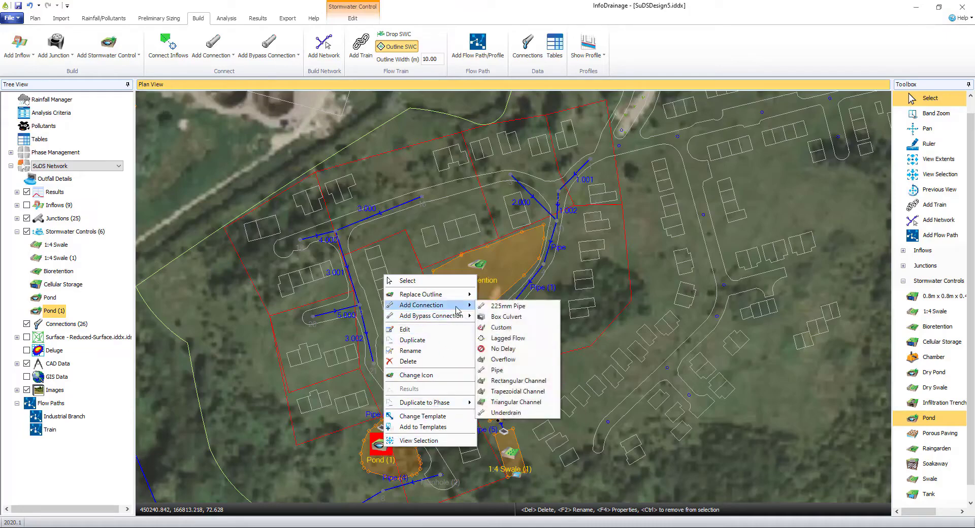
pyautogui.click(497, 371)
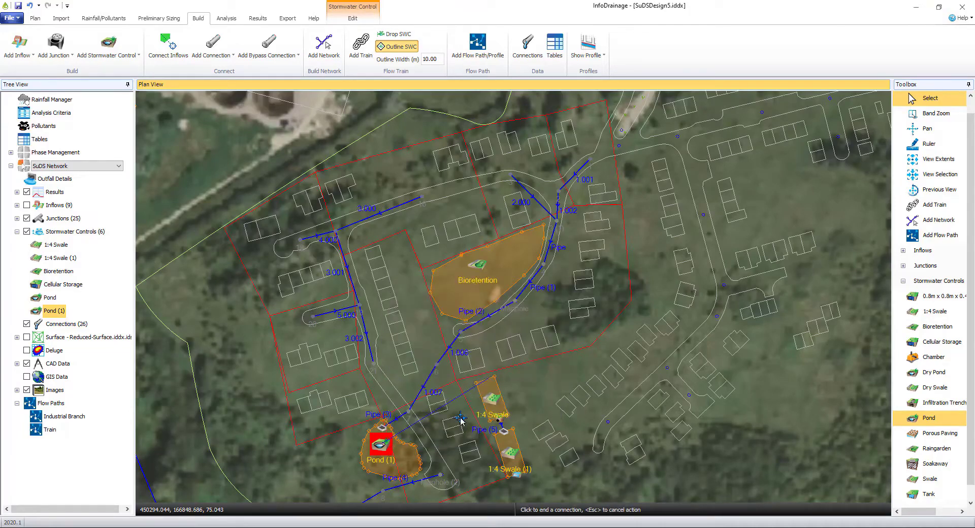
pyautogui.click(385, 497)
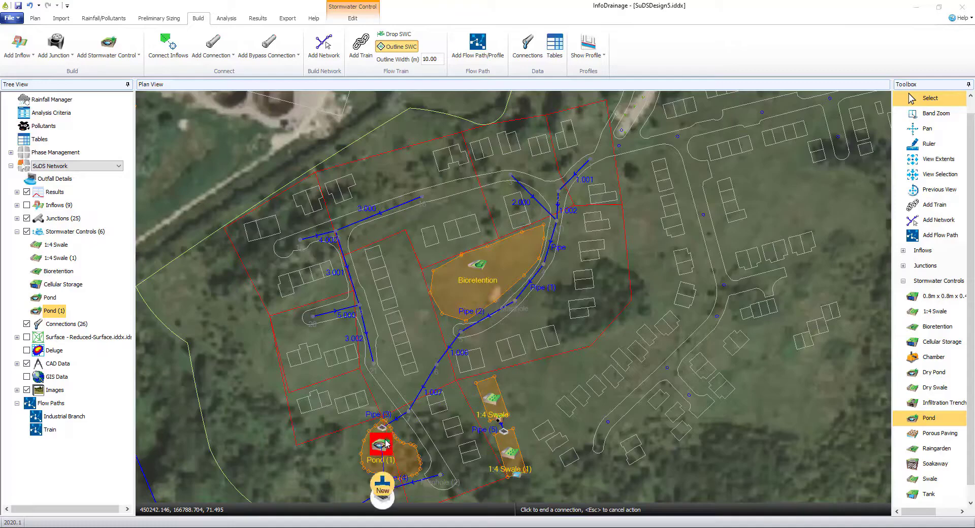
# Step: Place an outlet location on Pond (1)
pyautogui.rightClick(381, 444)
pyautogui.moveTo(444, 313)
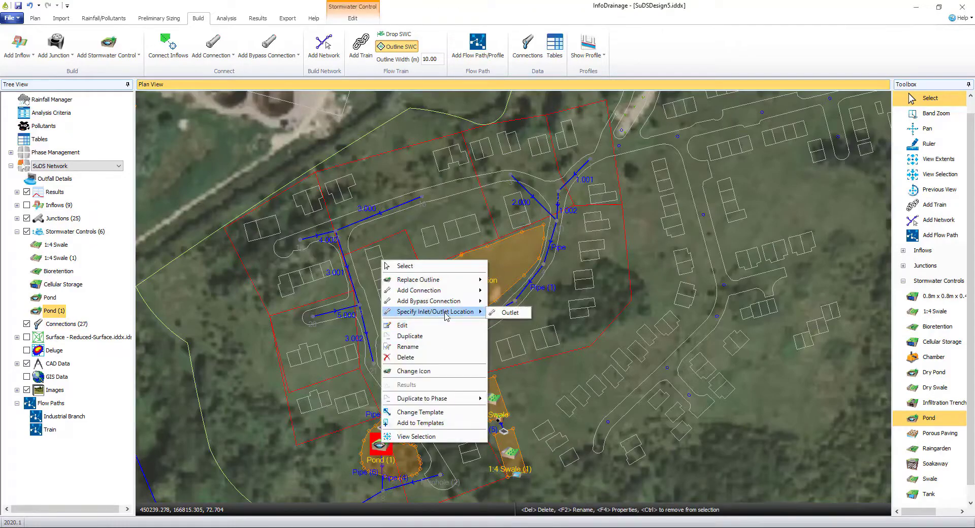
pyautogui.click(509, 313)
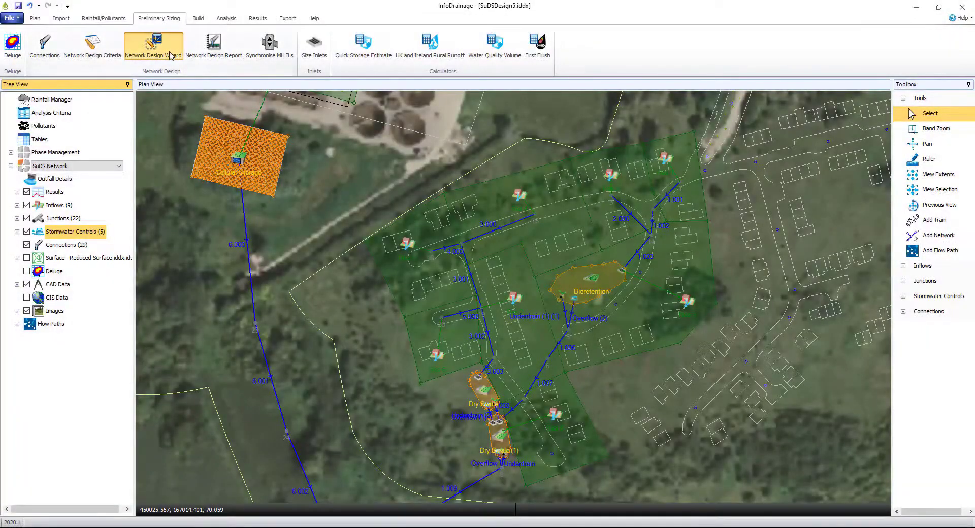
# Step: Size the Mainline - Pipes flow path with the Network Design Wizard using FSR criteria, accepting the changes
pyautogui.click(153, 44)
pyautogui.click(371, 194)
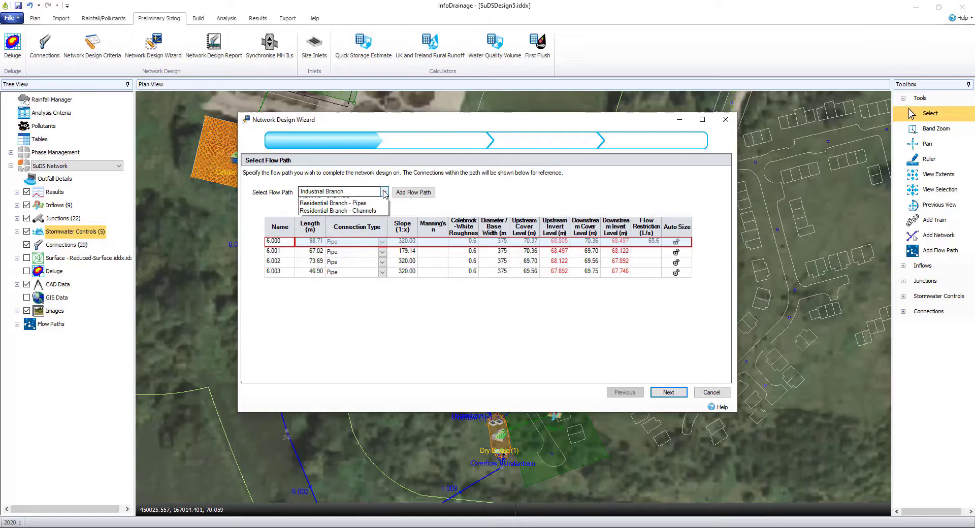
pyautogui.click(382, 212)
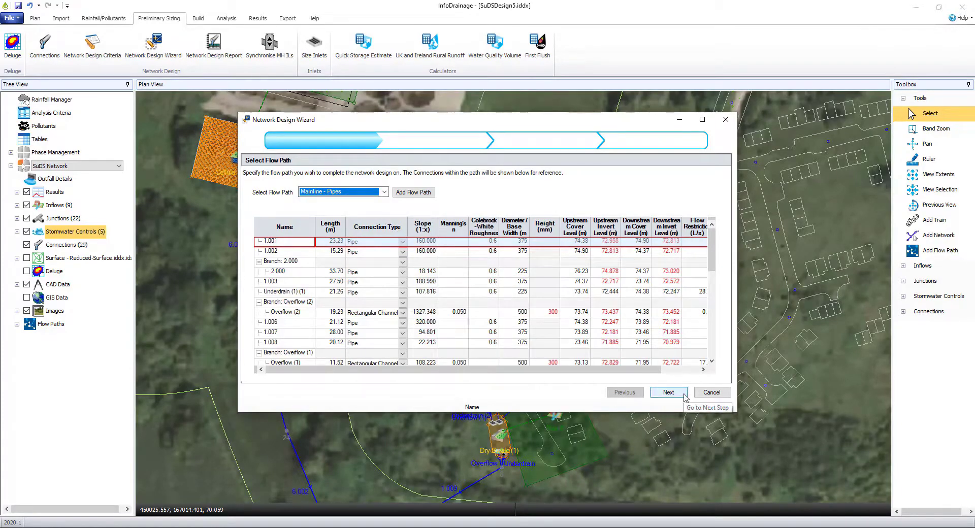
pyautogui.click(668, 392)
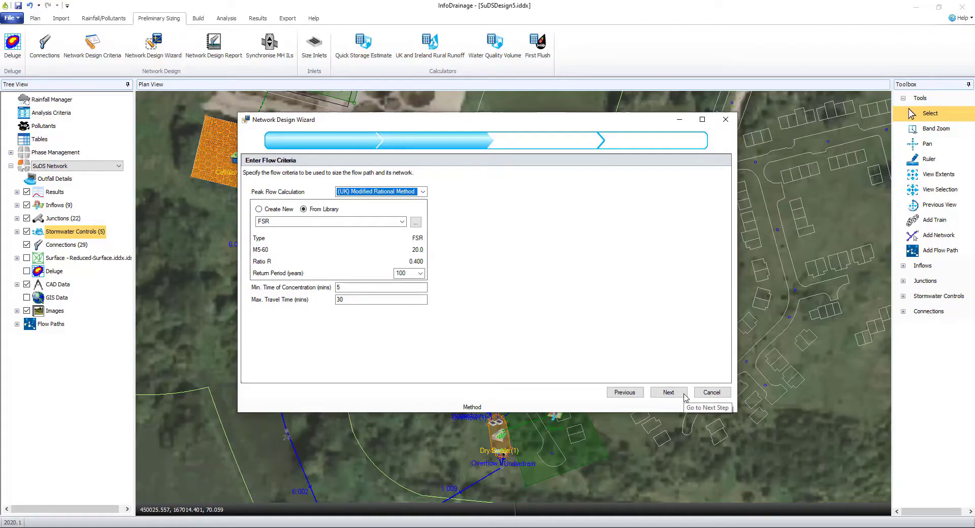
pyautogui.click(683, 393)
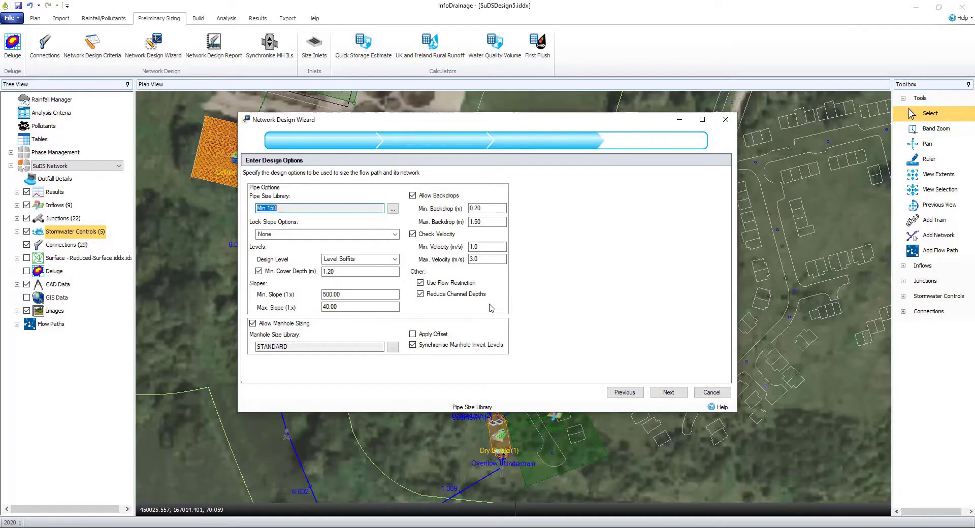
pyautogui.click(669, 393)
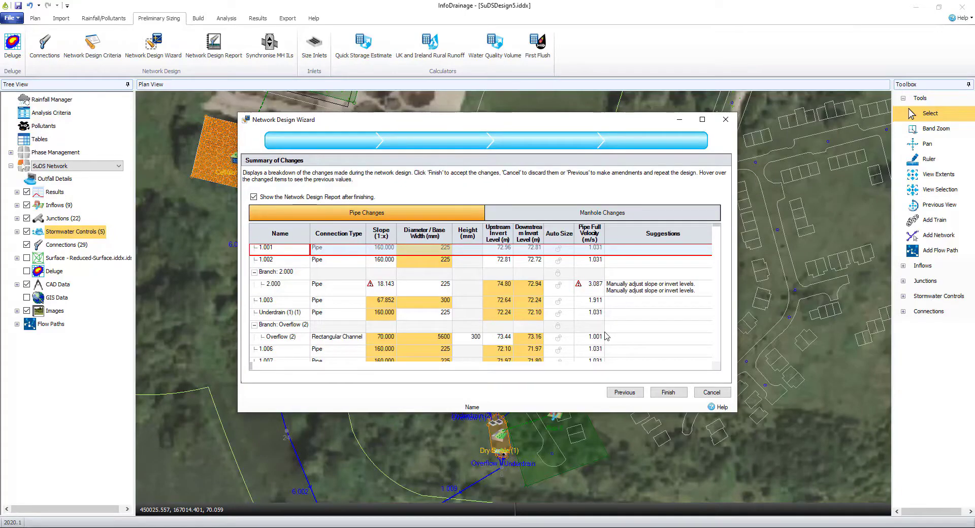
pyautogui.scroll(-5, 605, 336)
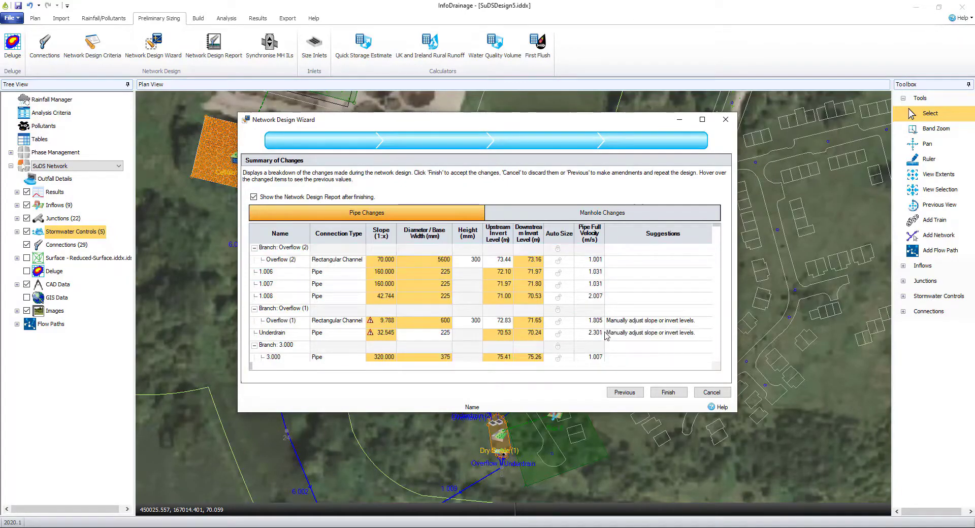
pyautogui.scroll(-1, 605, 336)
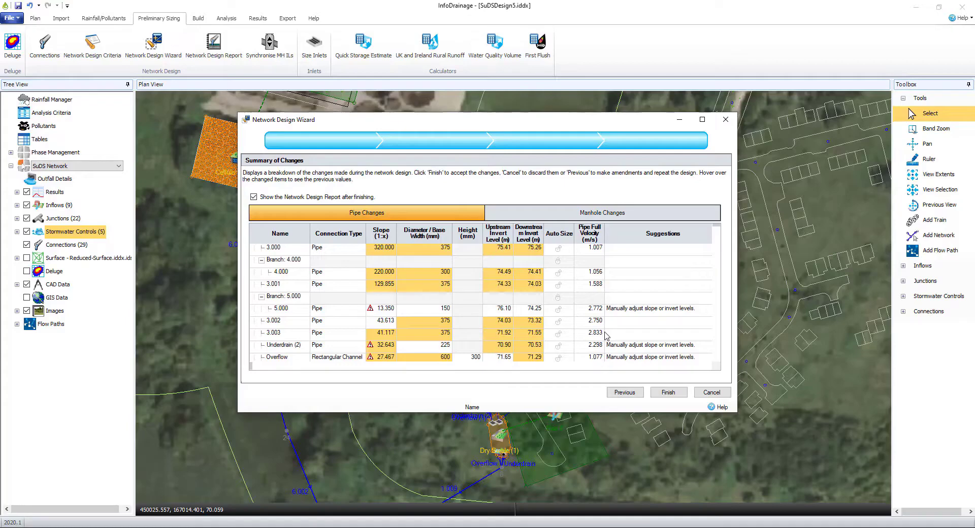
pyautogui.scroll(6, 605, 335)
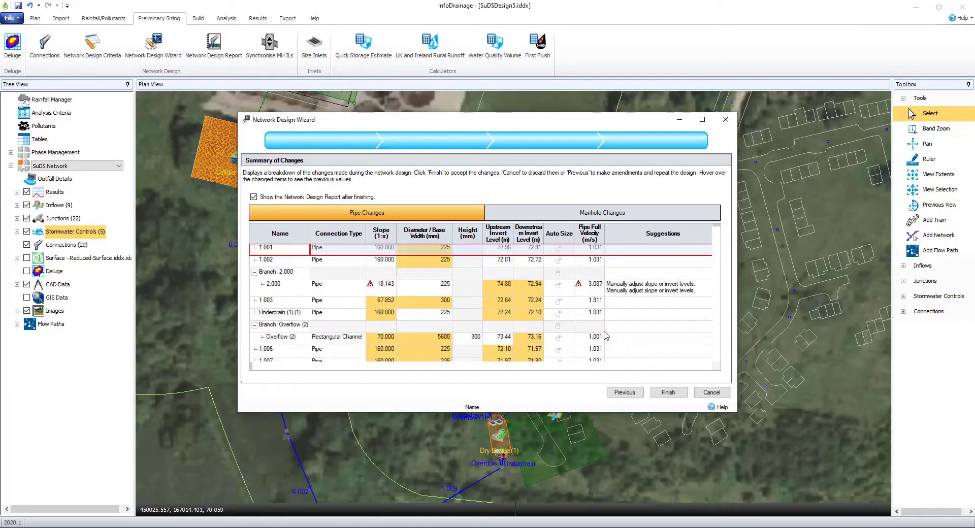
pyautogui.click(668, 392)
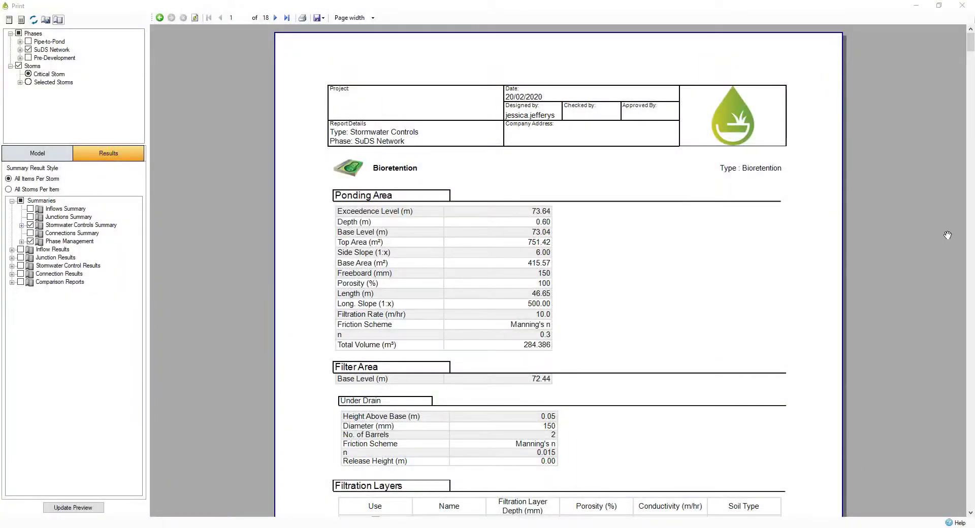
# Step: Scroll through the Bioretention details in the report preview
pyautogui.scroll(-4, 947, 235)
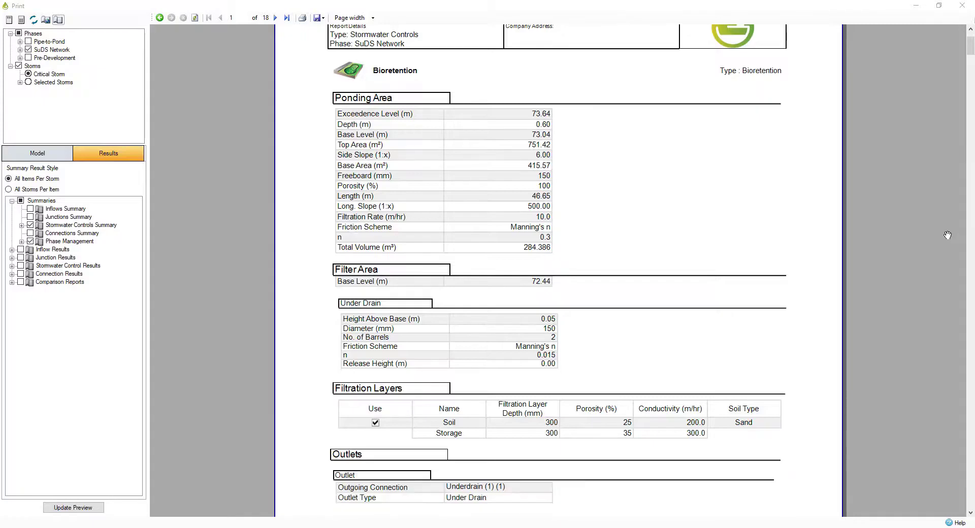
pyautogui.scroll(-6, 947, 235)
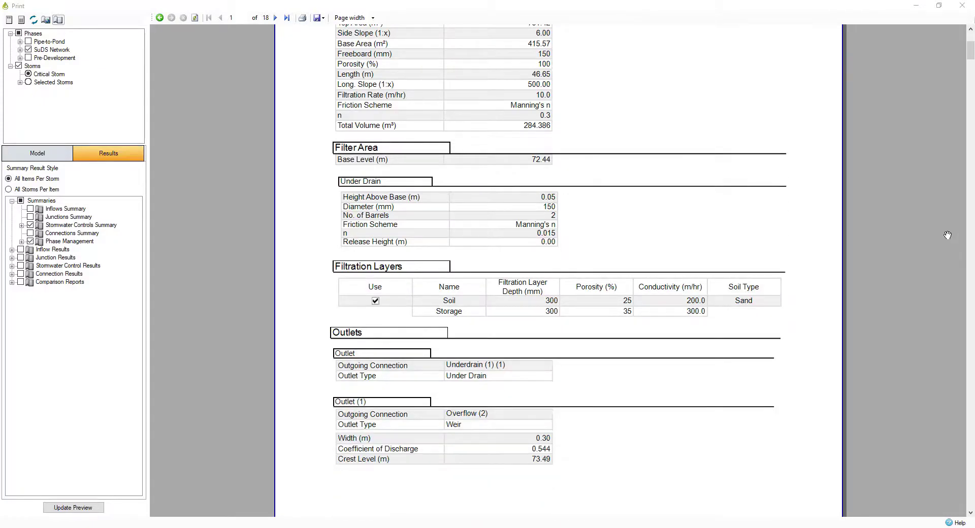
pyautogui.scroll(-8, 947, 235)
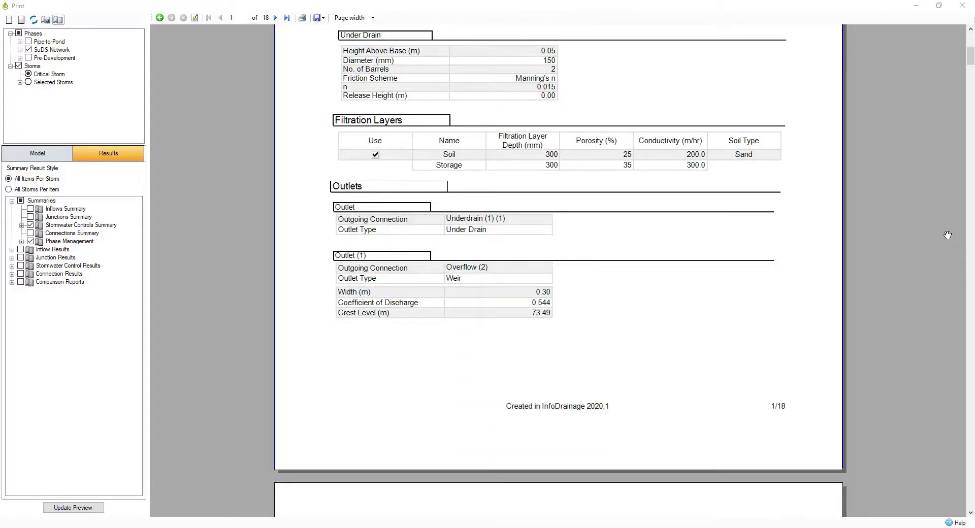
pyautogui.scroll(-9, 947, 235)
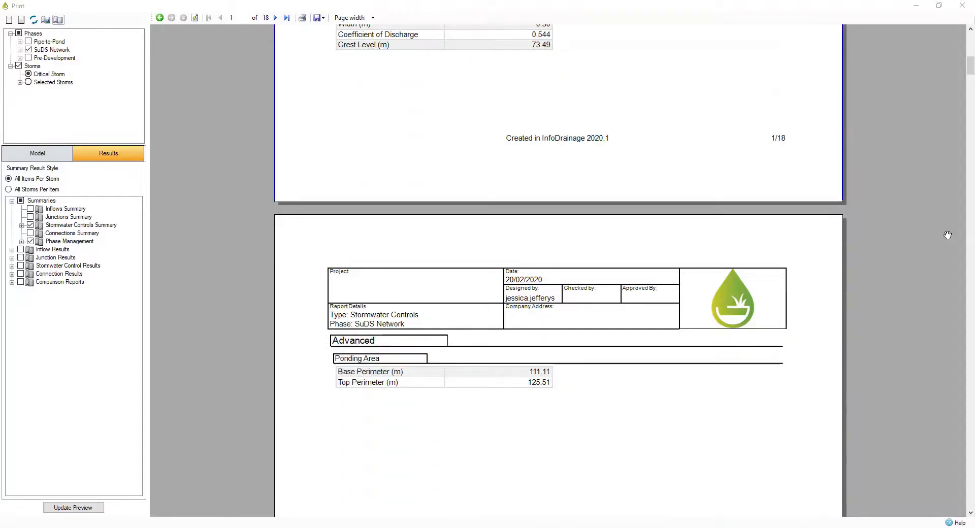
pyautogui.scroll(-6, 948, 235)
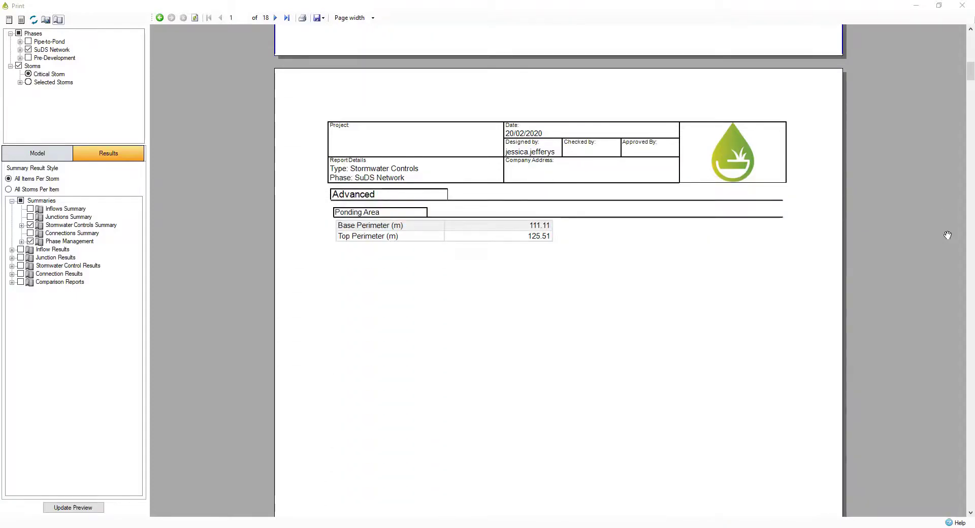
pyautogui.scroll(-1, 947, 235)
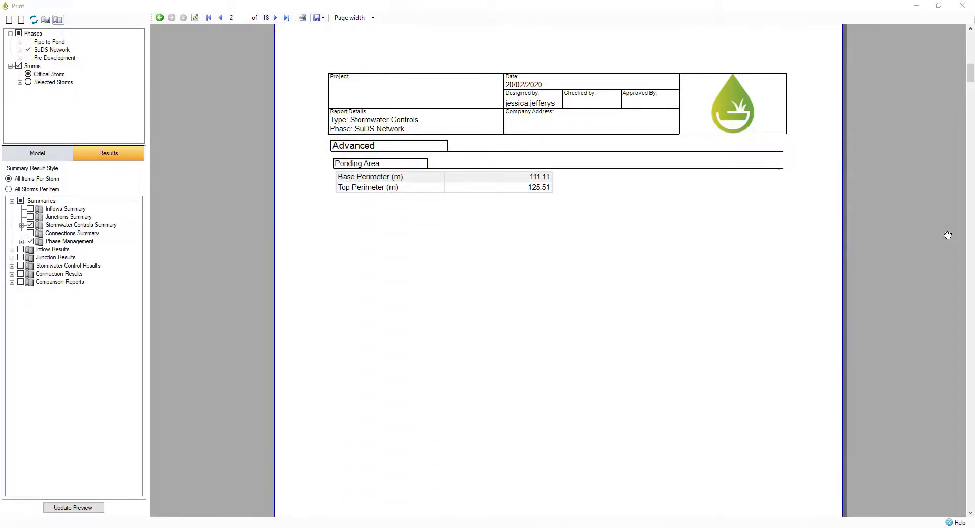
# Step: Page through the Pond, Dry Swale, Cellular Storage and Manhole Schedule pages
pyautogui.click(275, 18)
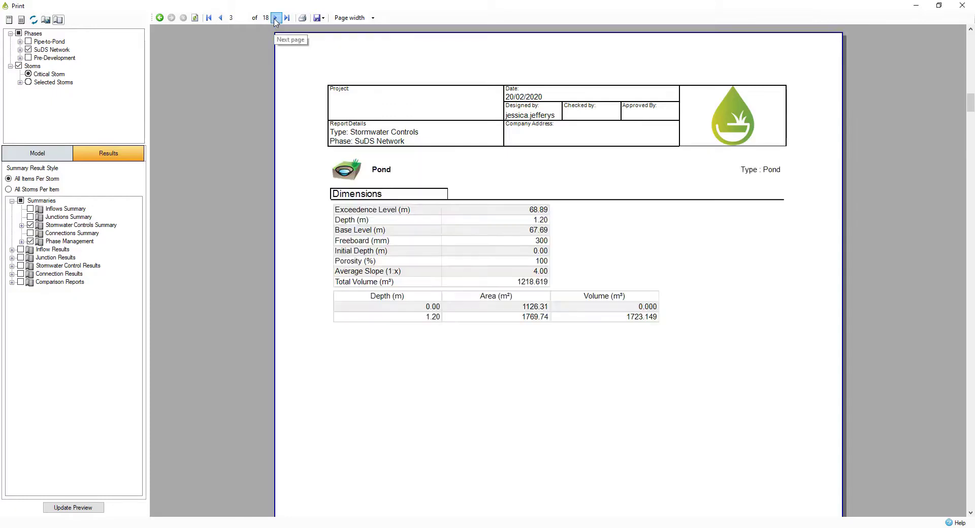
pyautogui.click(275, 18)
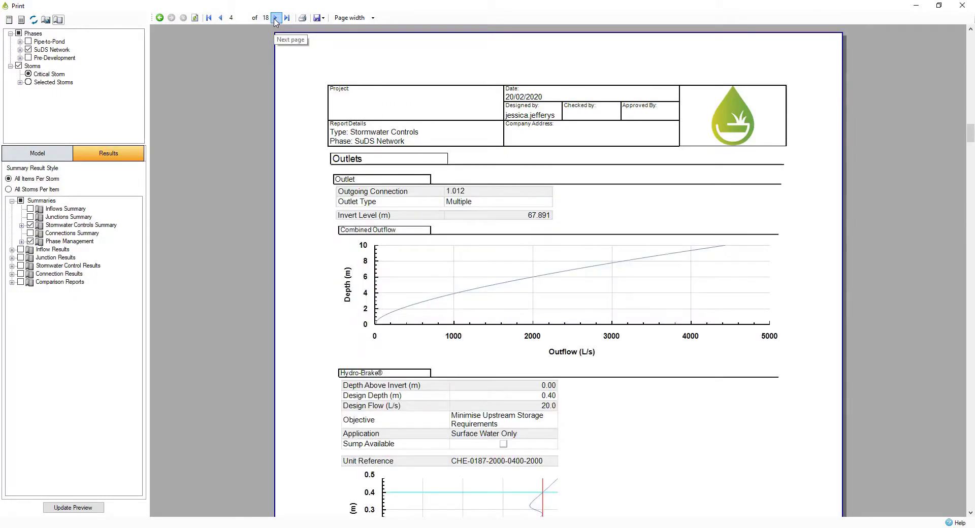
pyautogui.click(275, 19)
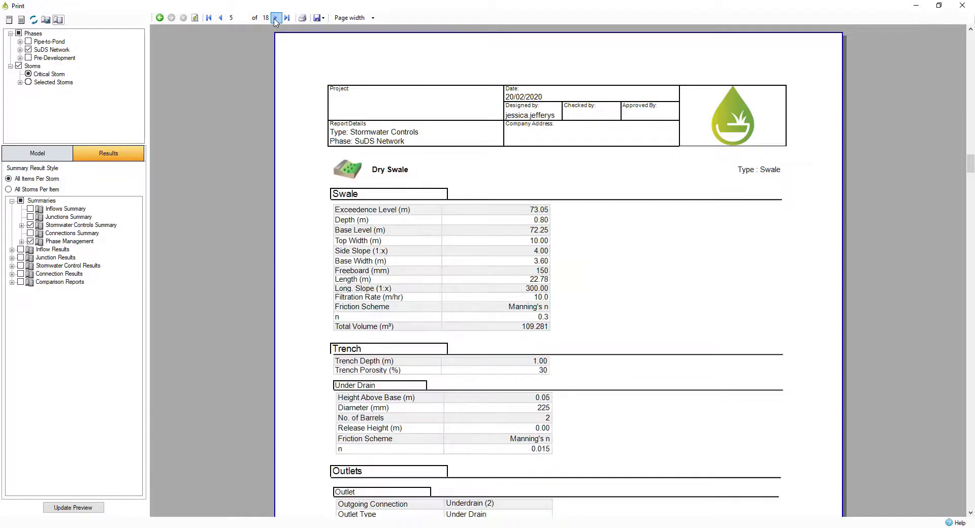
pyautogui.click(275, 18)
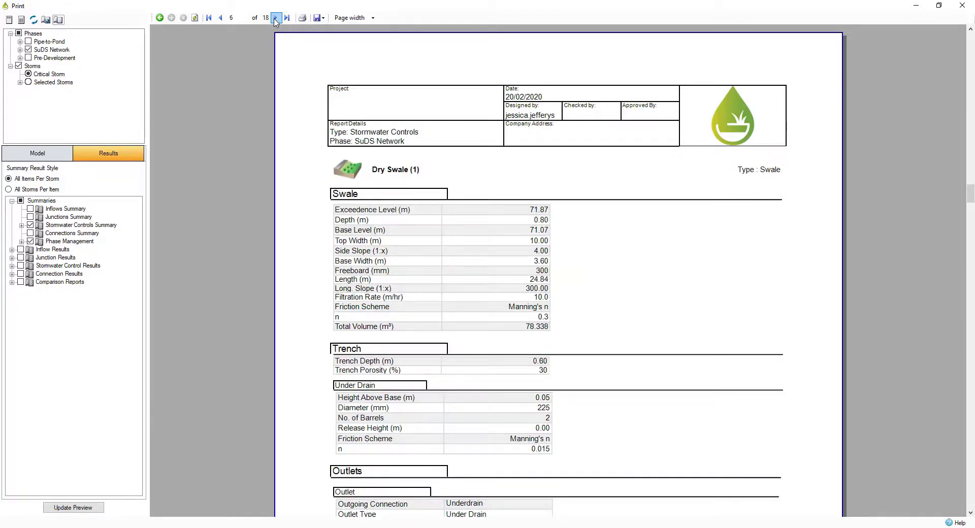
pyautogui.click(276, 18)
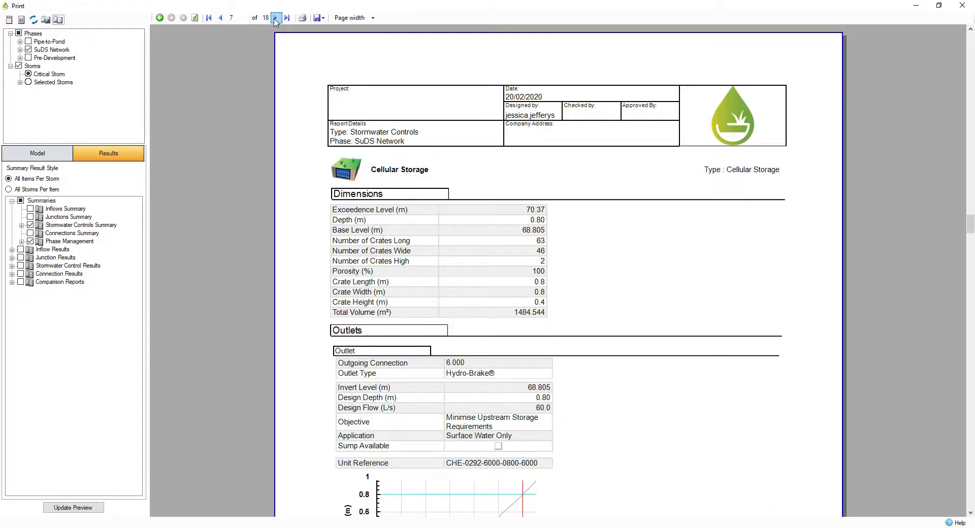
pyautogui.click(275, 19)
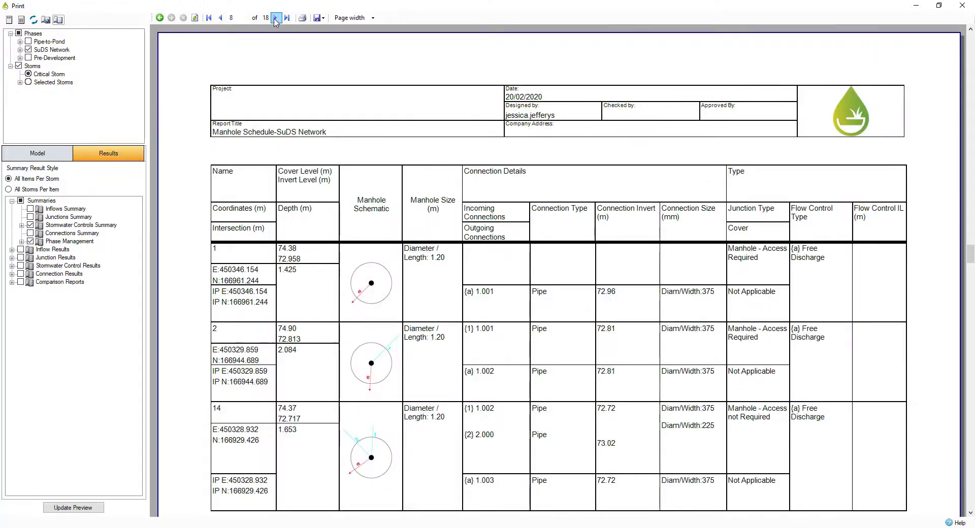
pyautogui.click(275, 18)
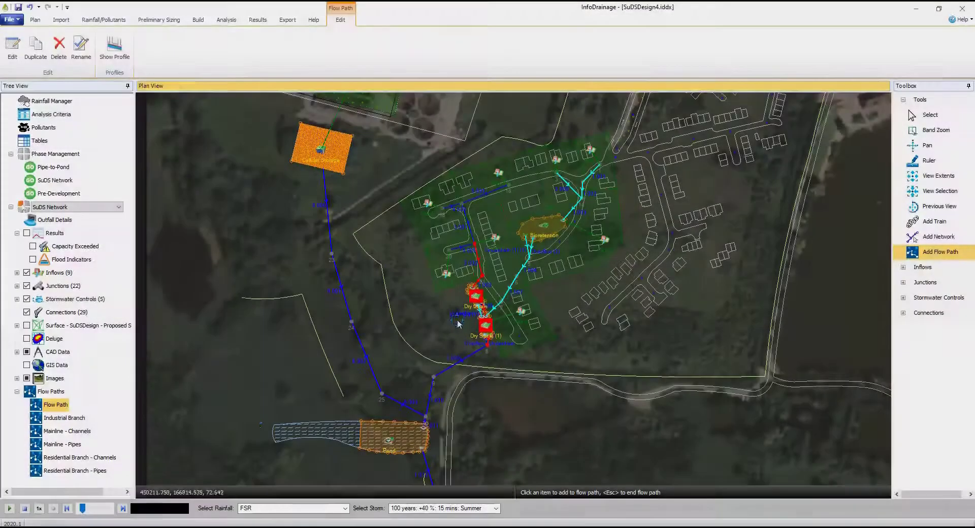
# Step: Show the Flow Path long-section profile and play the storm simulation animation
pyautogui.rightClick(47, 407)
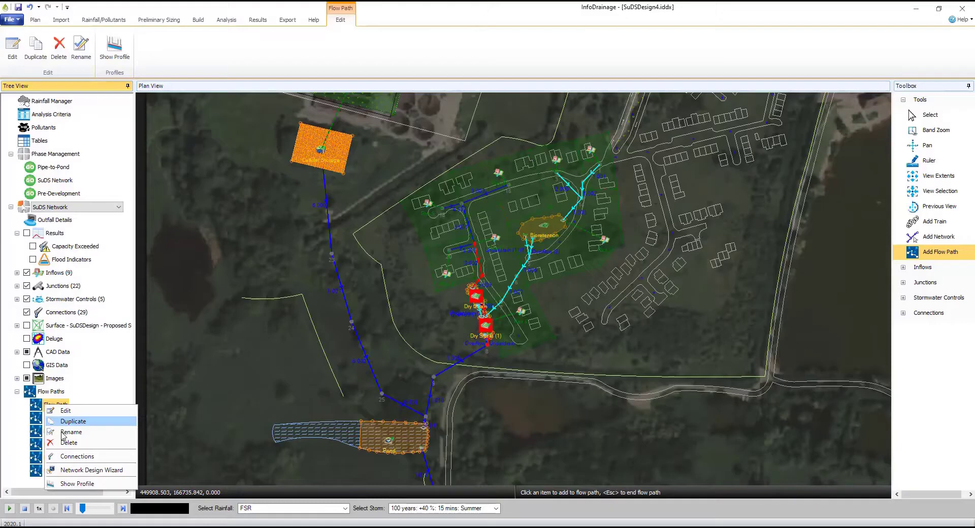
pyautogui.click(74, 484)
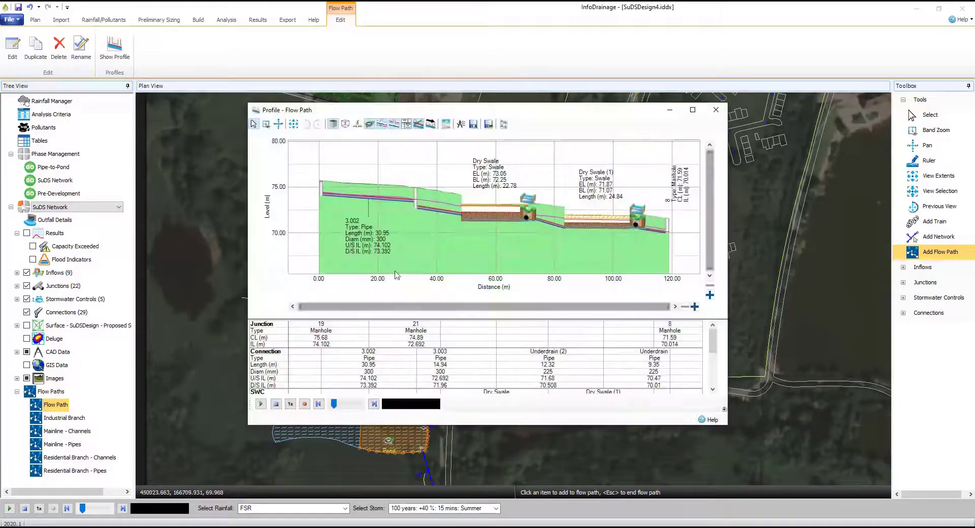
pyautogui.click(261, 403)
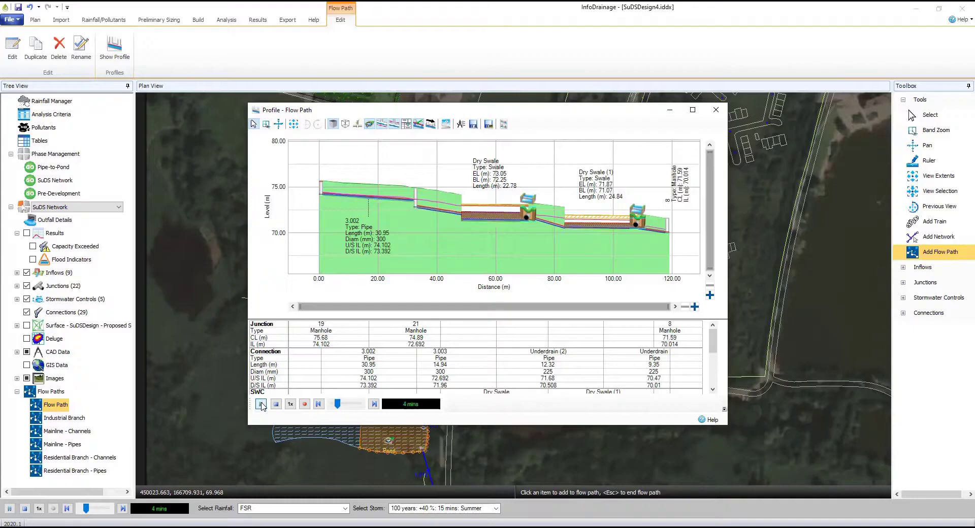